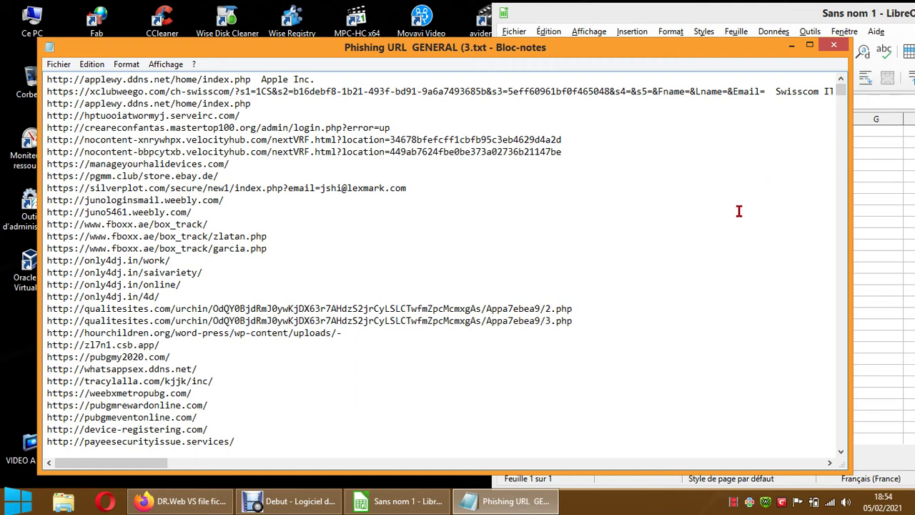
{"action": "scroll", "coordinate": [738, 211], "scroll_direction": "down", "scroll_amount": 6}
{"action": "scroll", "coordinate": [759, 178], "scroll_direction": "down", "scroll_amount": 20}
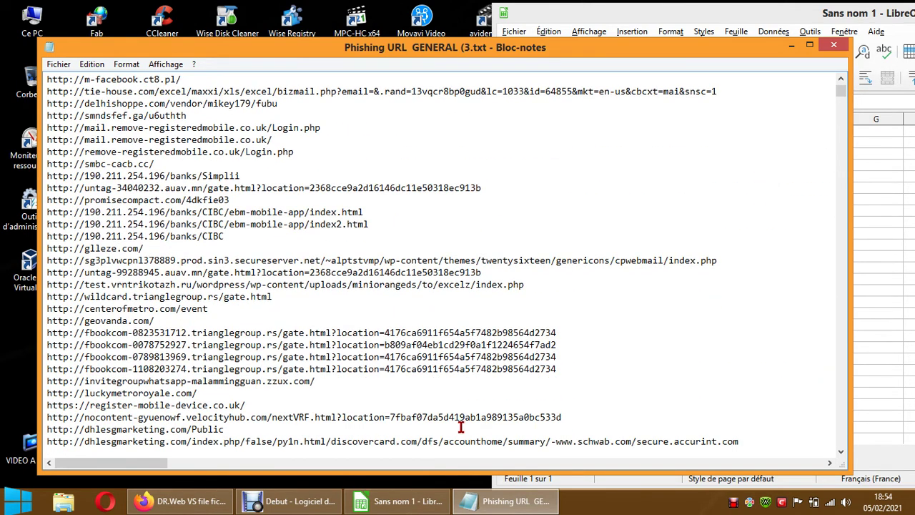
{"action": "left_click_drag", "start_coordinate": [316, 382], "coordinate": [42, 58]}
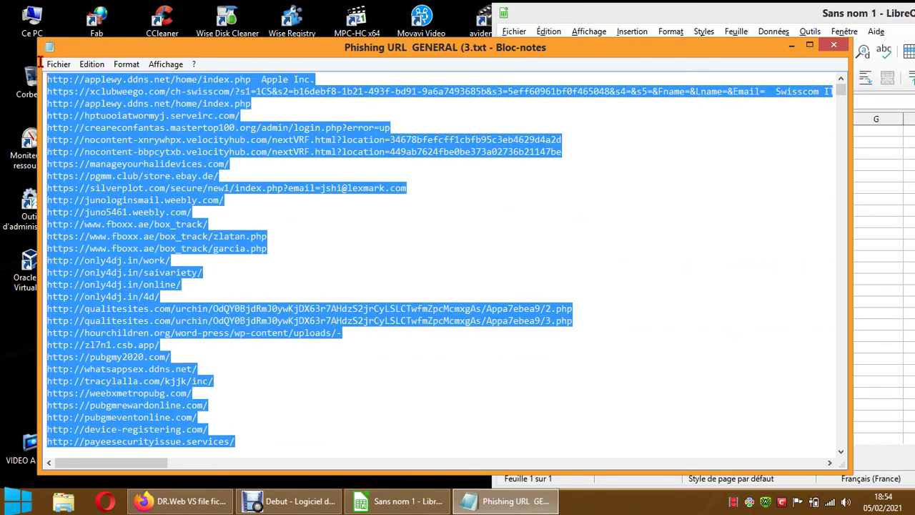
{"action": "right_click", "coordinate": [131, 147]}
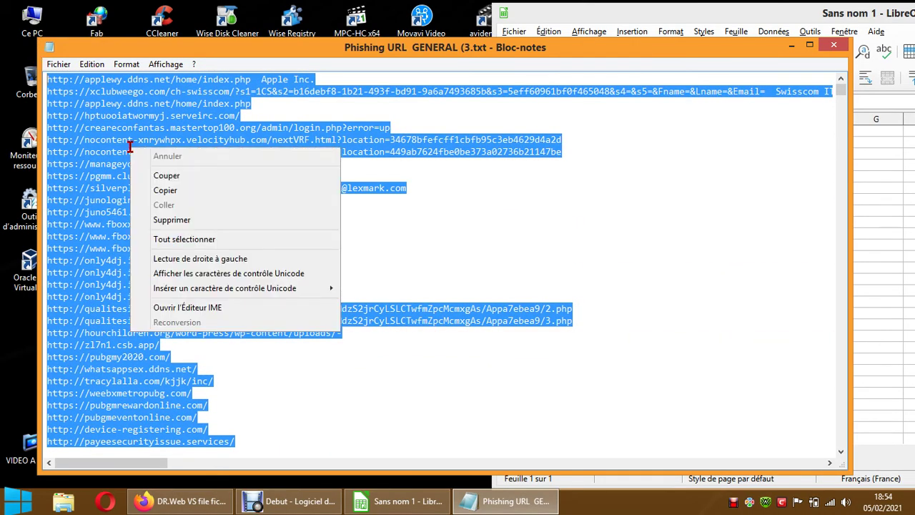
{"action": "left_click", "coordinate": [179, 195]}
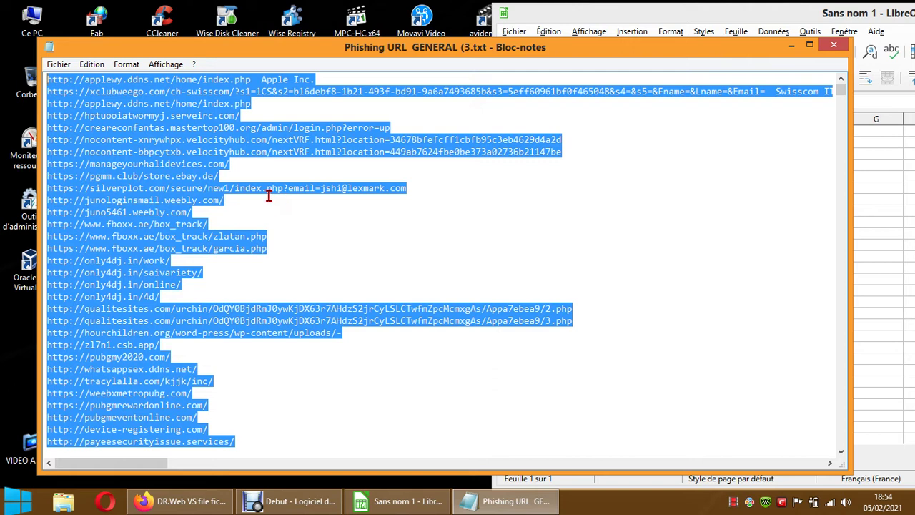
{"action": "right_click", "coordinate": [206, 163]}
{"action": "left_click", "coordinate": [241, 211]}
{"action": "left_click", "coordinate": [791, 45]}
Step: Paste the copied URLs into the blank spreadsheet from cell A1, importing as Unicode (UTF-16) text separated by tabs
{"action": "left_click_drag", "start_coordinate": [815, 16], "coordinate": [422, 20]}
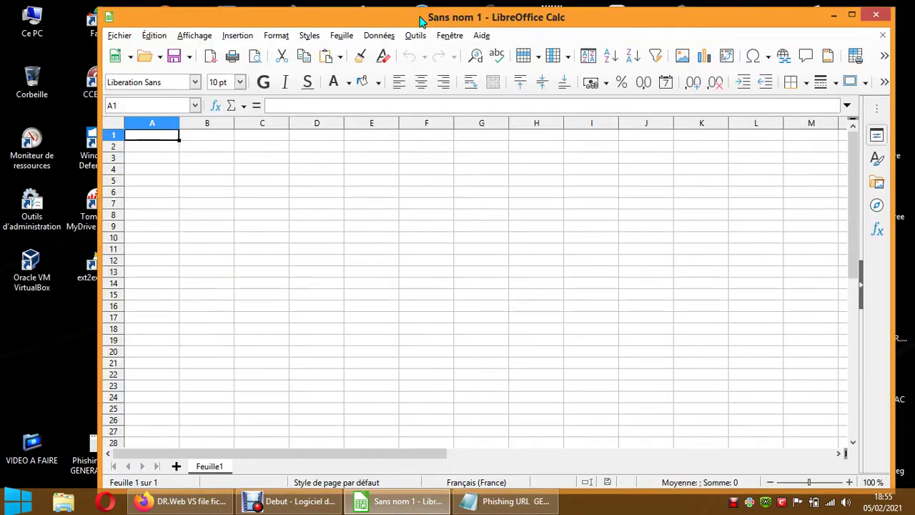
{"action": "right_click", "coordinate": [165, 139]}
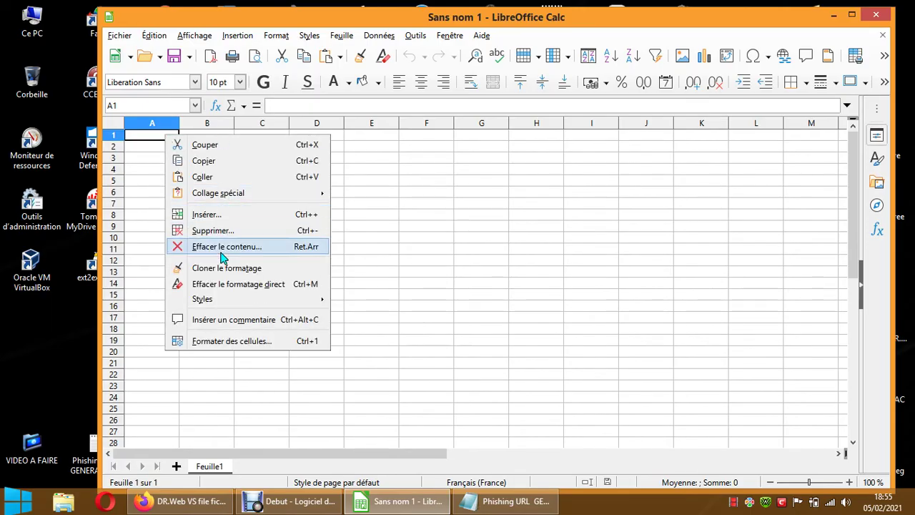
{"action": "left_click", "coordinate": [211, 177]}
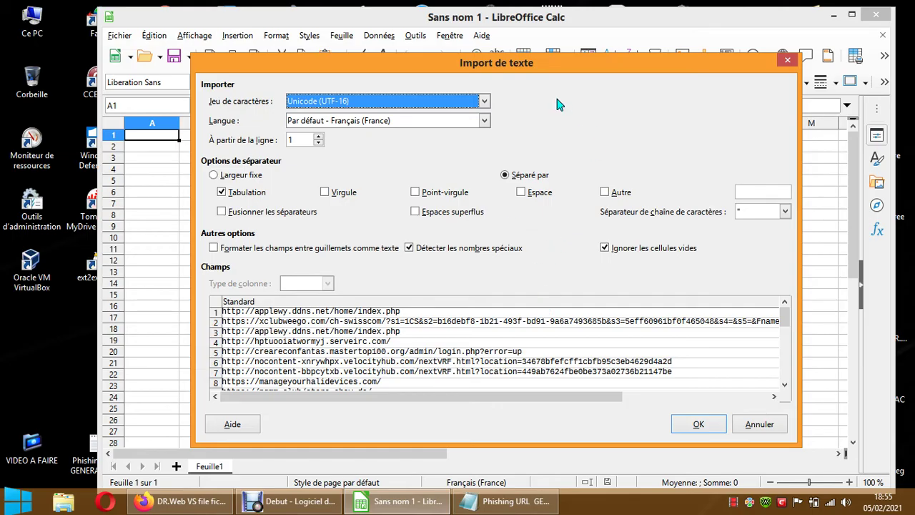
{"action": "left_click_drag", "start_coordinate": [515, 68], "coordinate": [386, 20]}
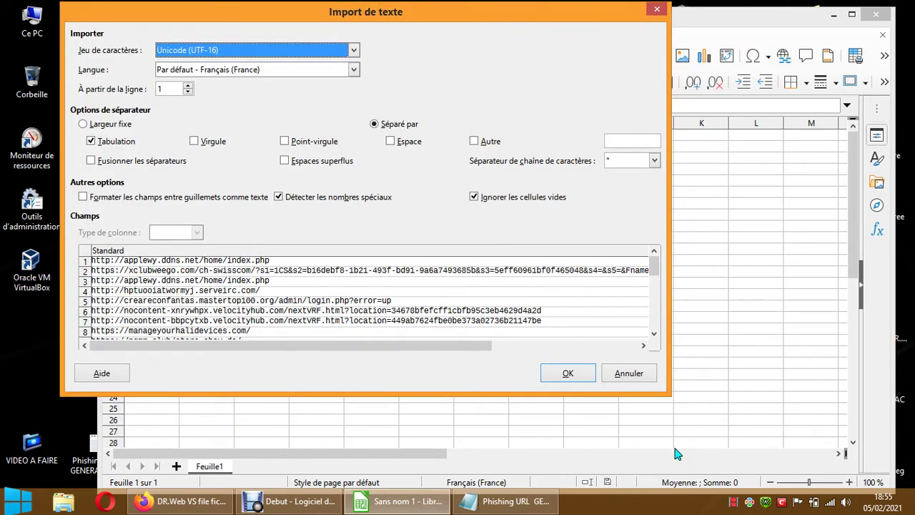
{"action": "left_click_drag", "start_coordinate": [670, 395], "coordinate": [724, 481]}
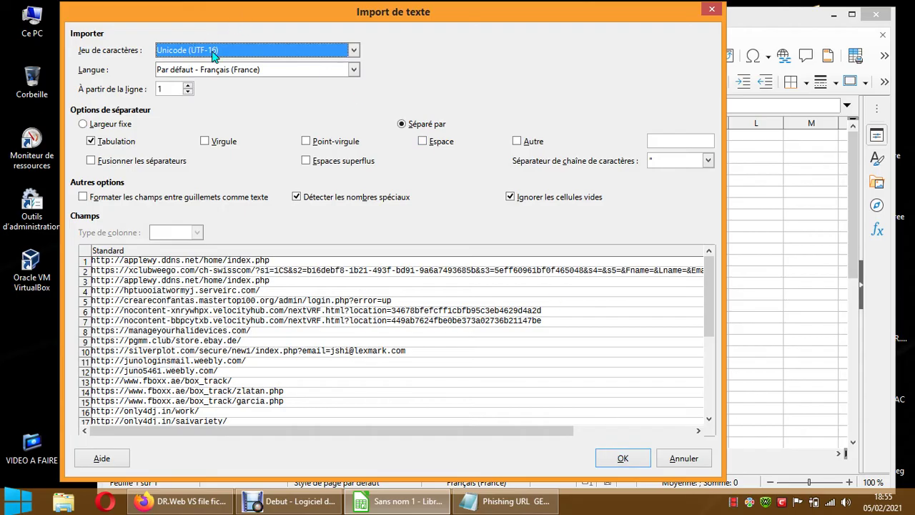
{"action": "left_click", "coordinate": [633, 458]}
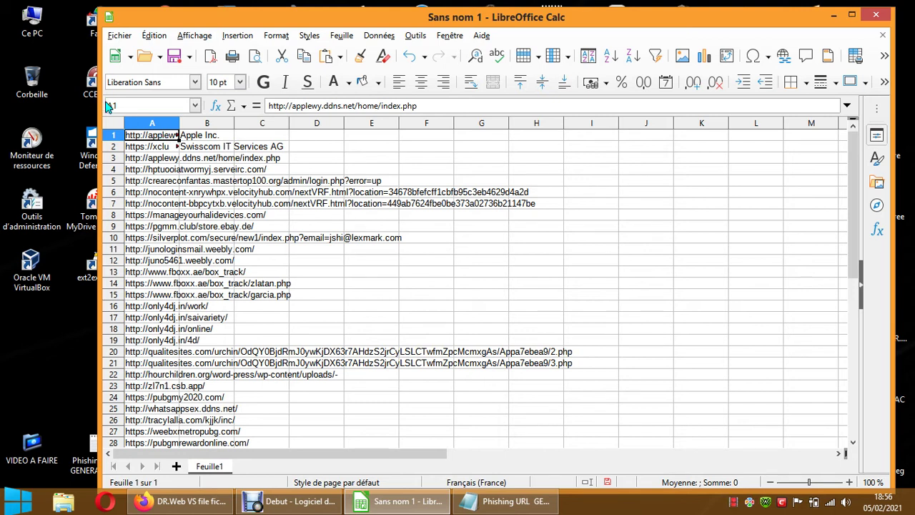
Step: Save the spreadsheet to the desktop as Sans nom 1.csv in Texte CSV format with UTF-16 encoding and comma separators, and close it
{"action": "left_click", "coordinate": [176, 57]}
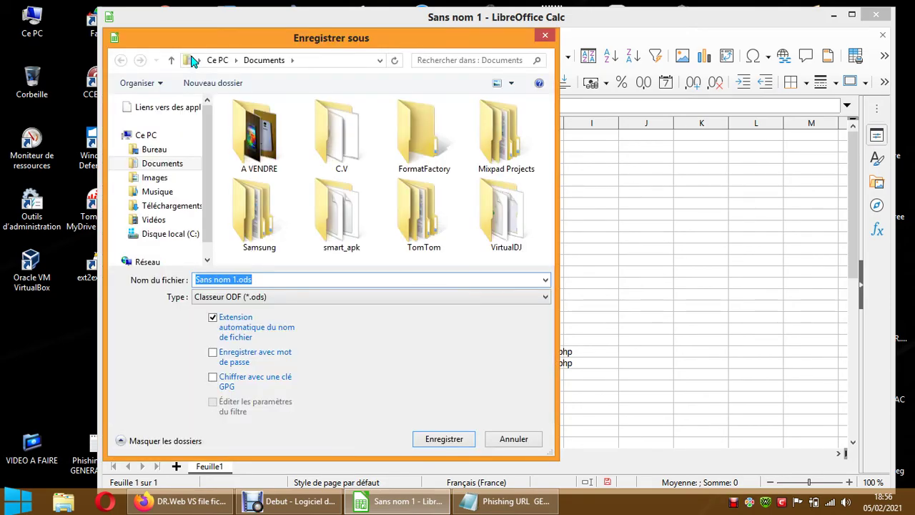
{"action": "left_click", "coordinate": [545, 298]}
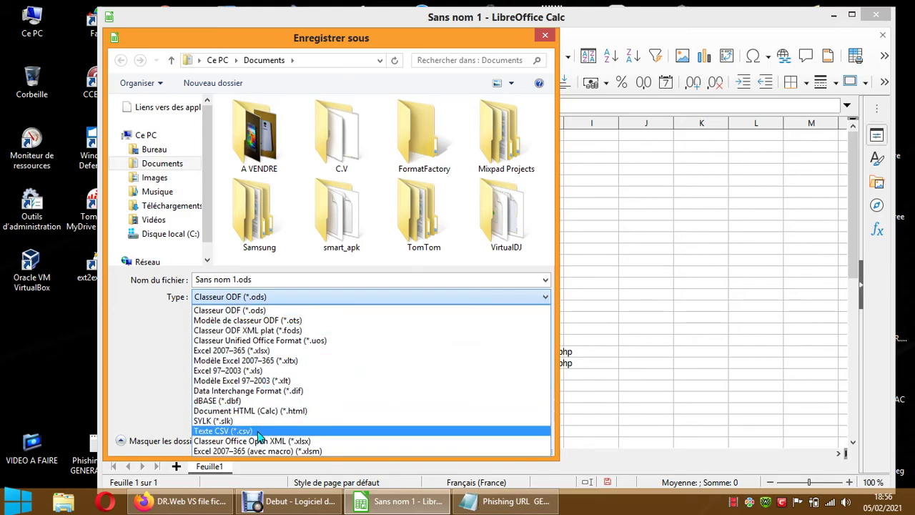
{"action": "left_click", "coordinate": [212, 432]}
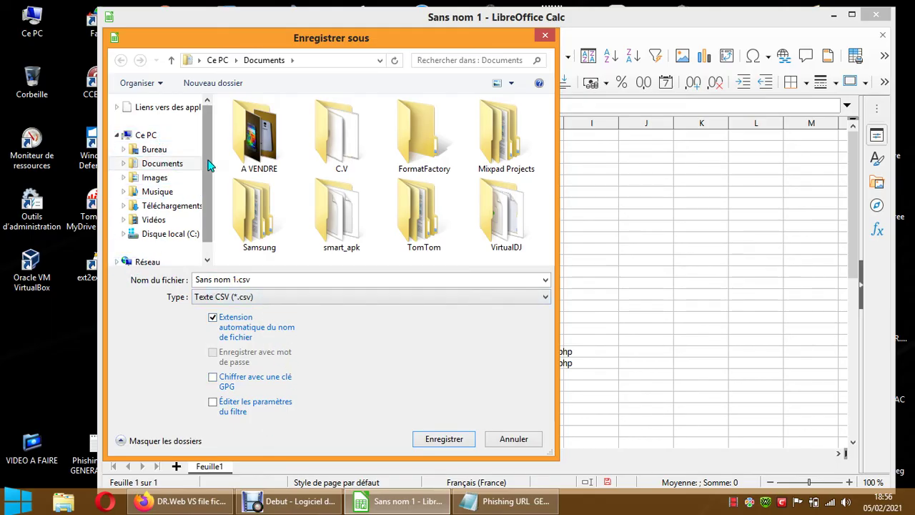
{"action": "left_click", "coordinate": [161, 152]}
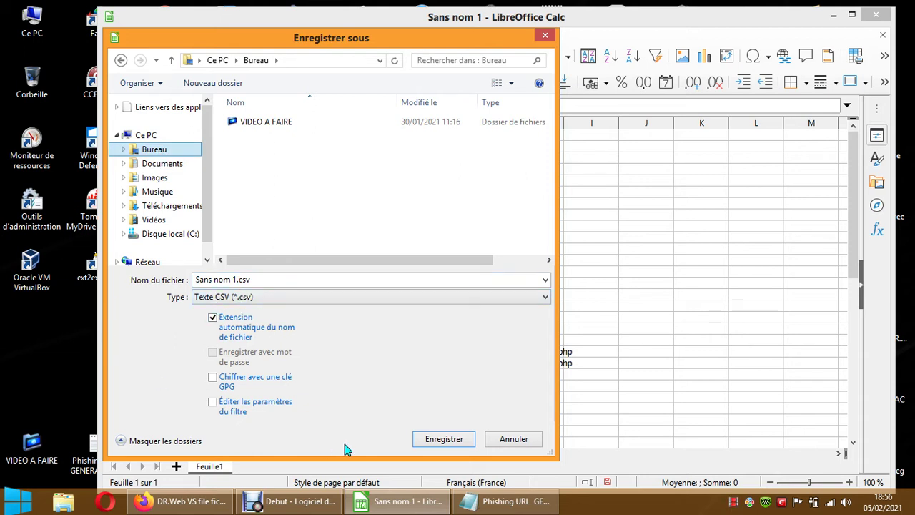
{"action": "left_click", "coordinate": [450, 442]}
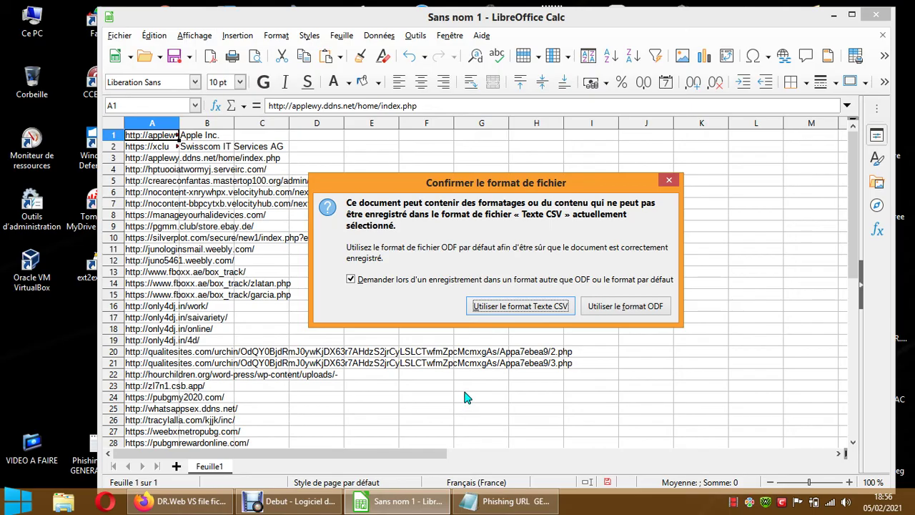
{"action": "left_click", "coordinate": [521, 306]}
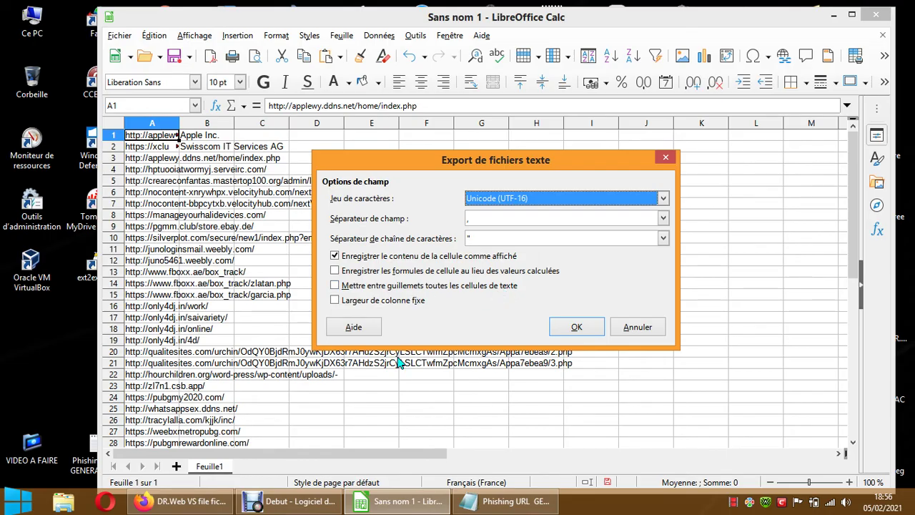
{"action": "left_click", "coordinate": [571, 327]}
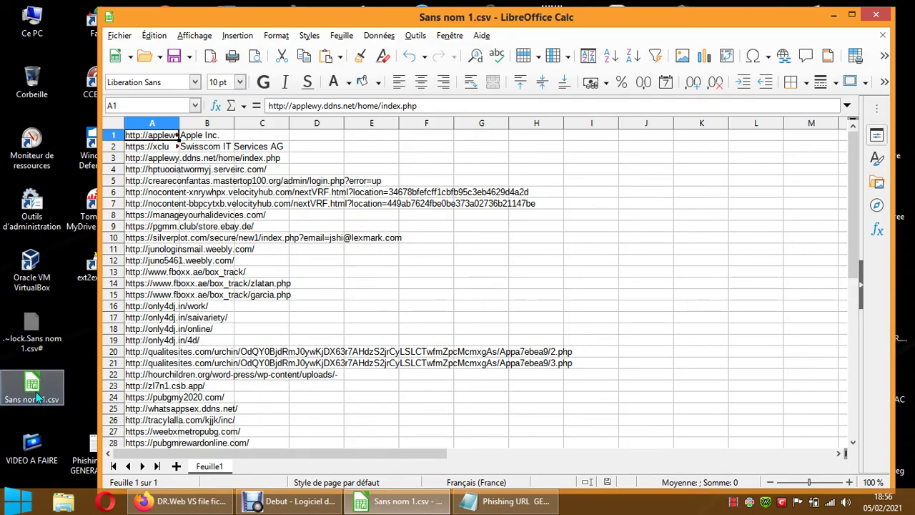
{"action": "left_click", "coordinate": [880, 14]}
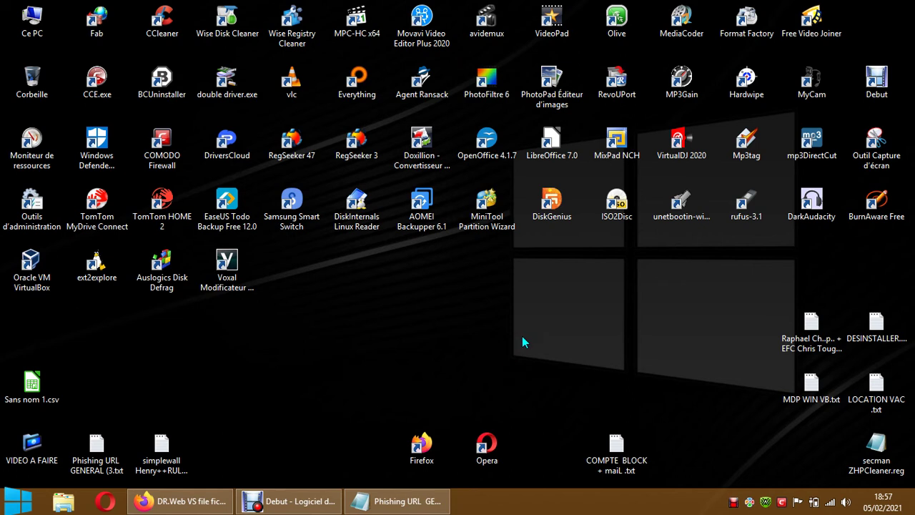
Step: Open Dr.Web's Centre de protection and unlock its settings for changes
{"action": "left_click", "coordinate": [766, 502]}
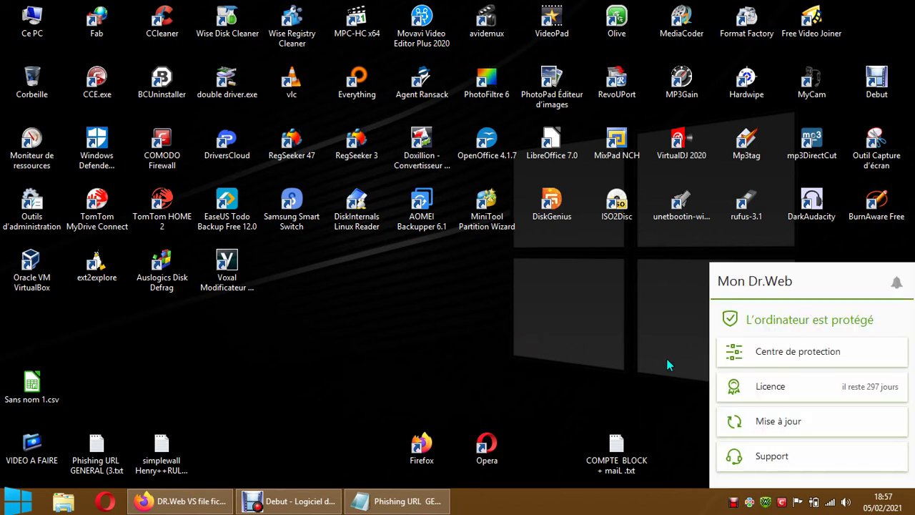
{"action": "left_click", "coordinate": [762, 356]}
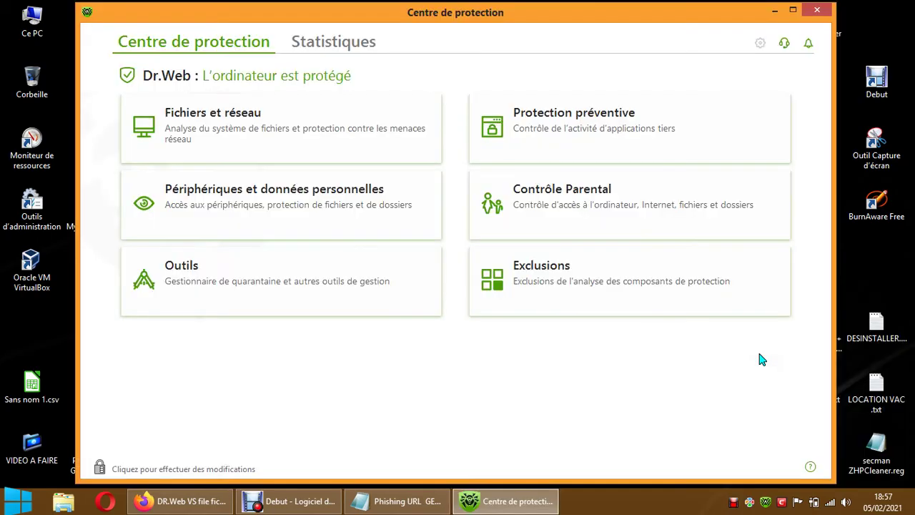
{"action": "key", "text": "alt+F4"}
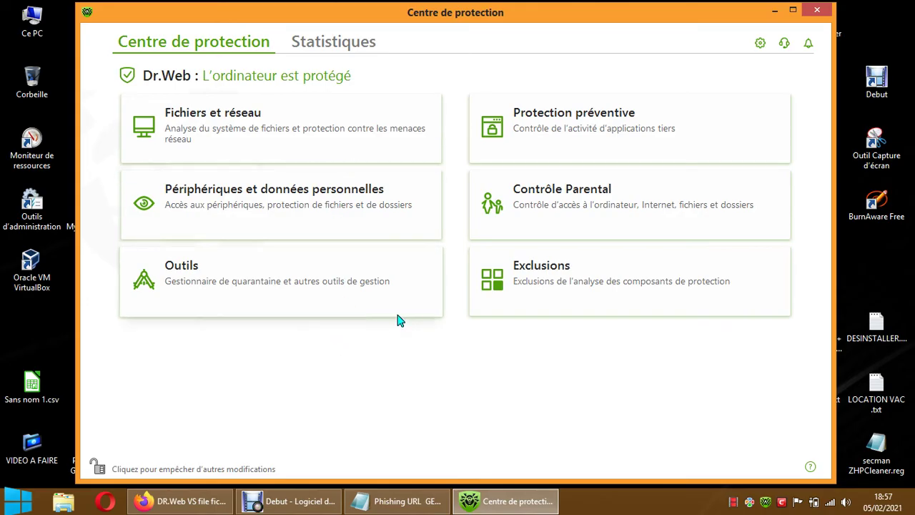
Step: Open the black and white lists in the Contrôle Parental Internet settings of the HP 972 account
{"action": "left_click", "coordinate": [511, 210]}
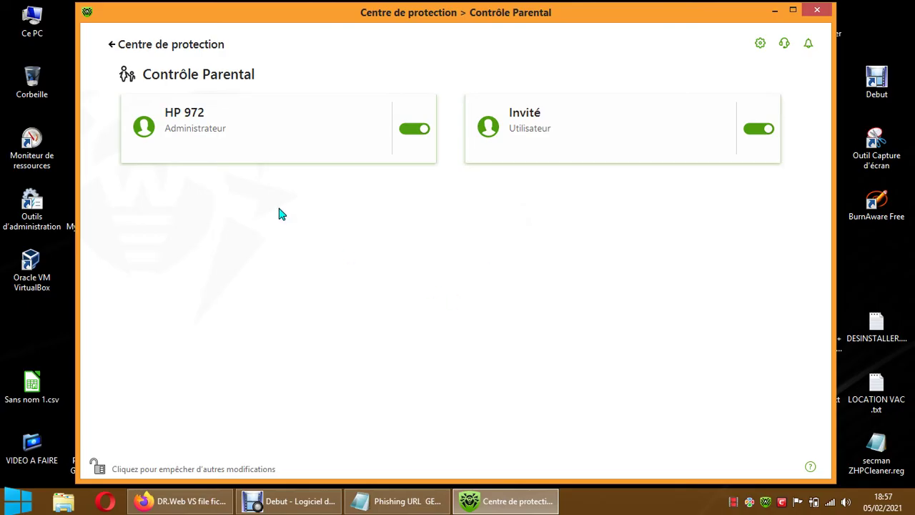
{"action": "left_click", "coordinate": [162, 133]}
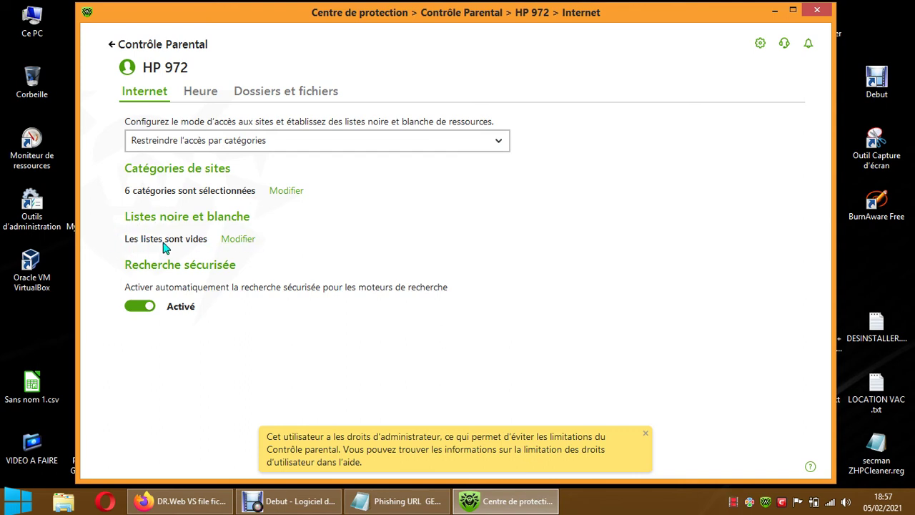
{"action": "left_click", "coordinate": [238, 240]}
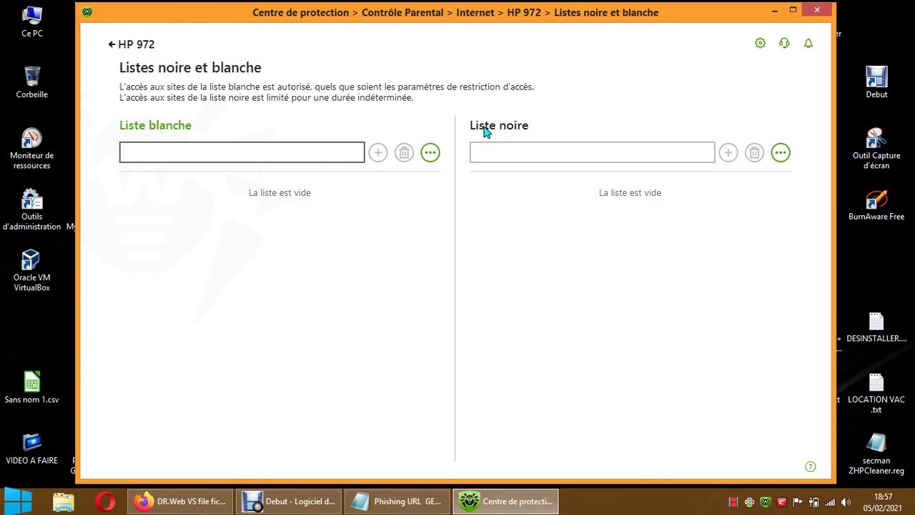
Step: Try to import Sans nom 1.csv from the desktop into the Liste noire, and close the Centre de protection
{"action": "left_click", "coordinate": [781, 152]}
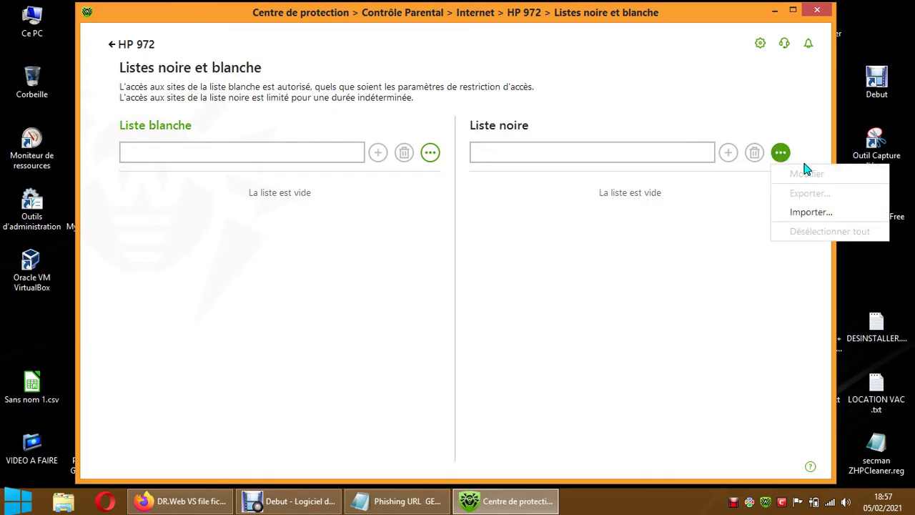
{"action": "left_click", "coordinate": [809, 212]}
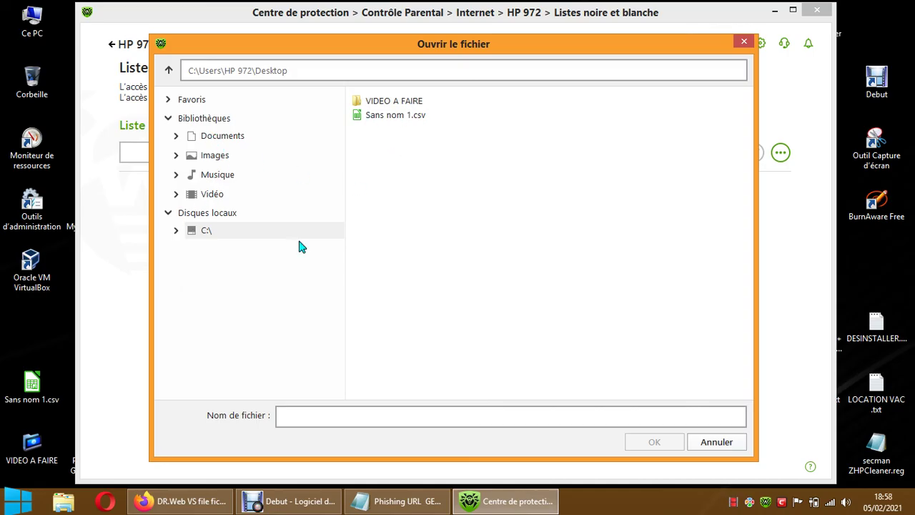
{"action": "left_click", "coordinate": [410, 115]}
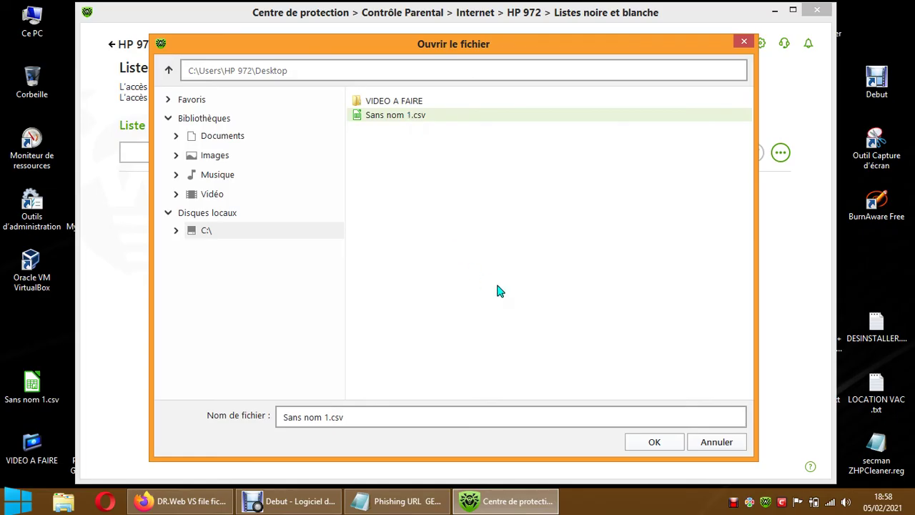
{"action": "left_click", "coordinate": [650, 447]}
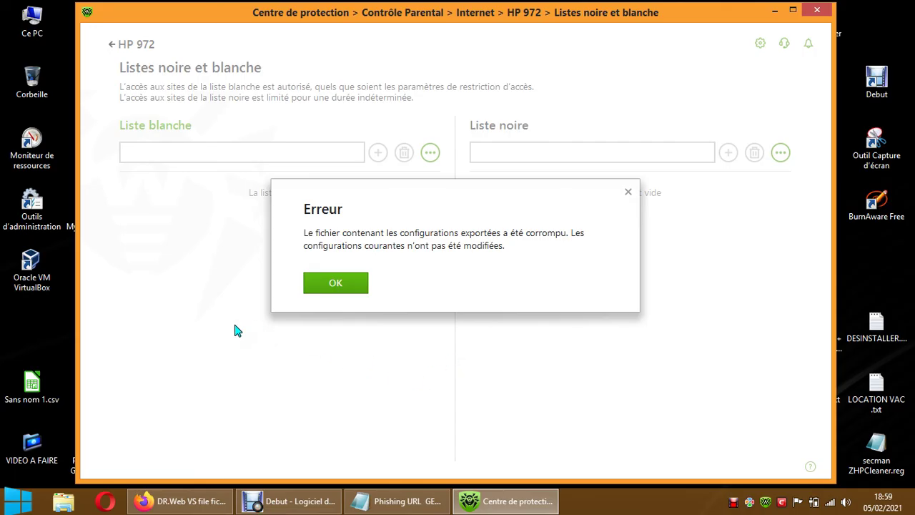
{"action": "left_click", "coordinate": [348, 286]}
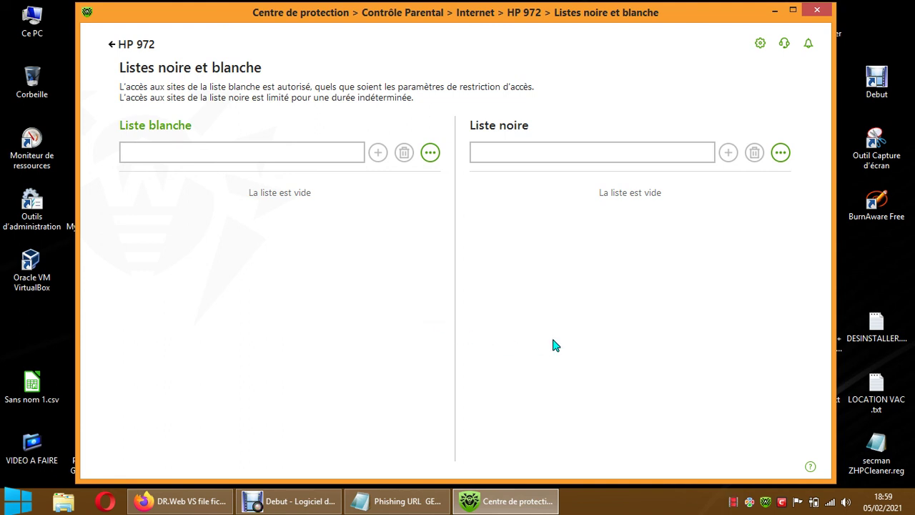
{"action": "left_click", "coordinate": [817, 11]}
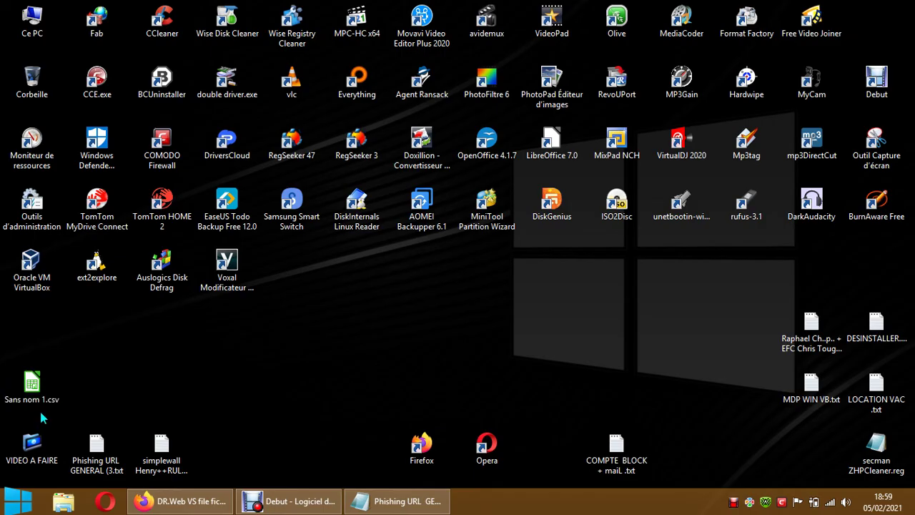
{"action": "mouse_move", "coordinate": [46, 400]}
{"action": "mouse_move", "coordinate": [291, 504]}
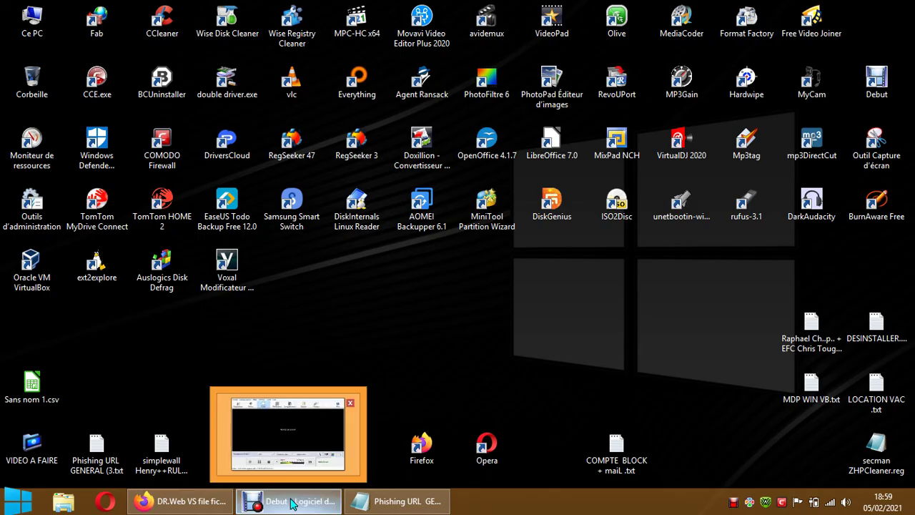